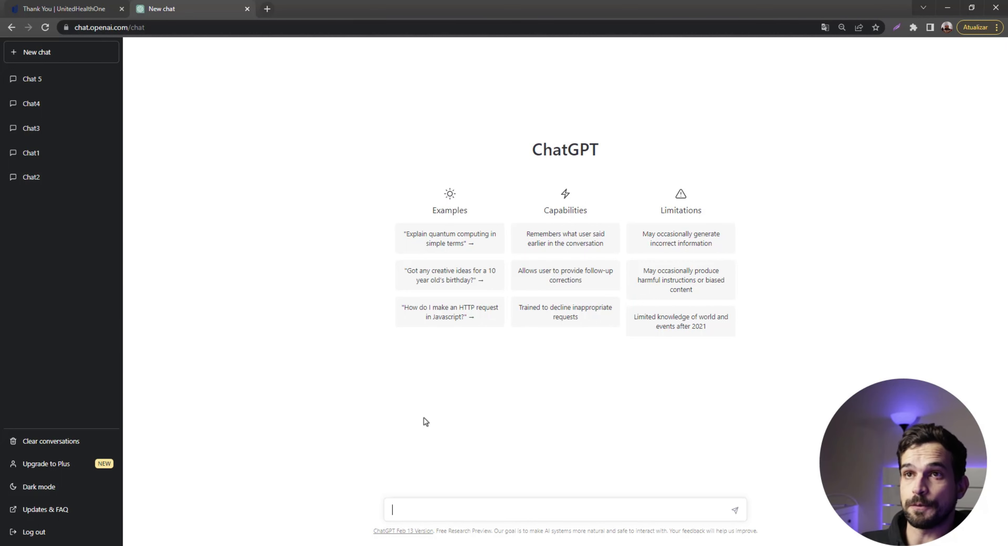
Enter the GQ article link about the Elvis impersonator ricin case in the message, with empty lines above it
text(https://www.gq.com/story/paul-kevin-curtis-elvis-impersonator-ricin-assassinations)
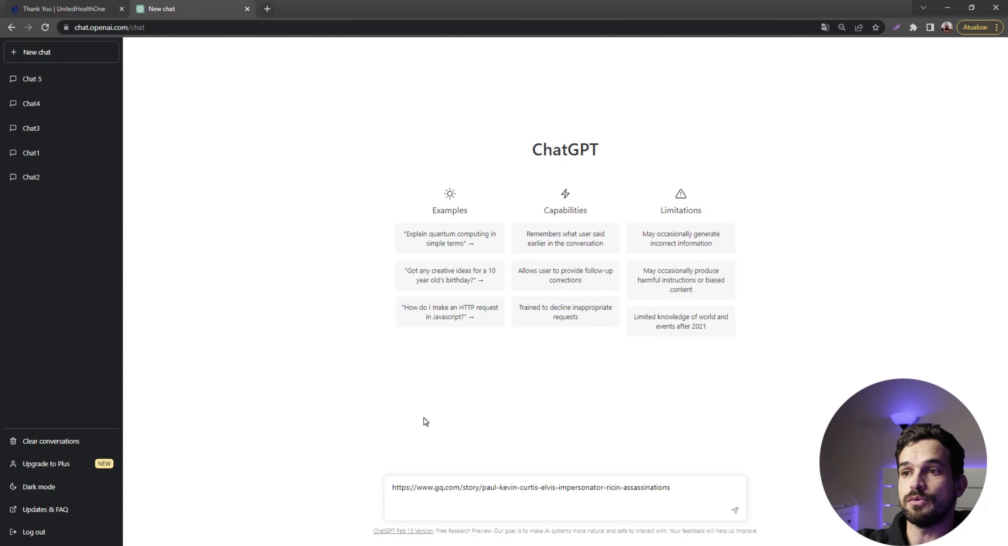
key(Up)
key(Up)
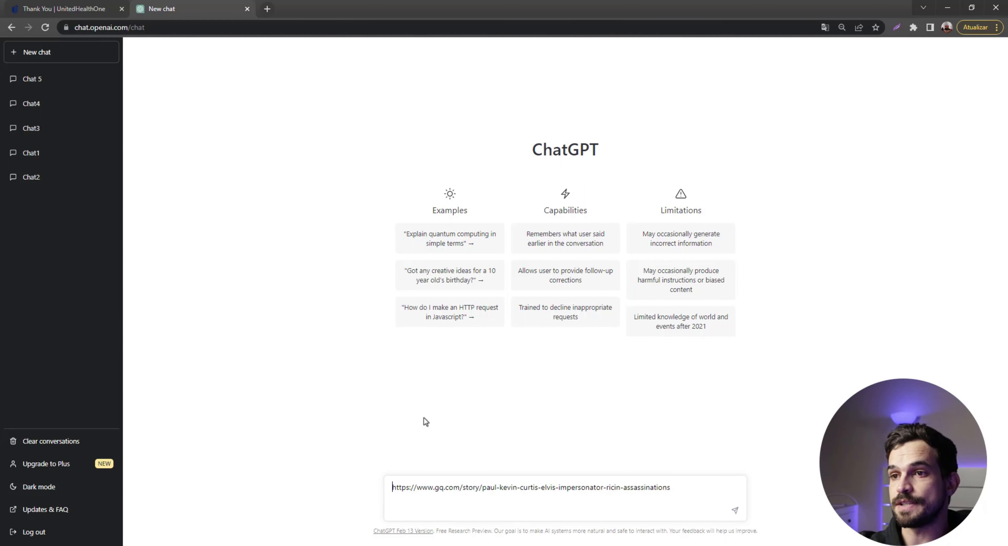
key(shift+Return)
key(shift+Return)
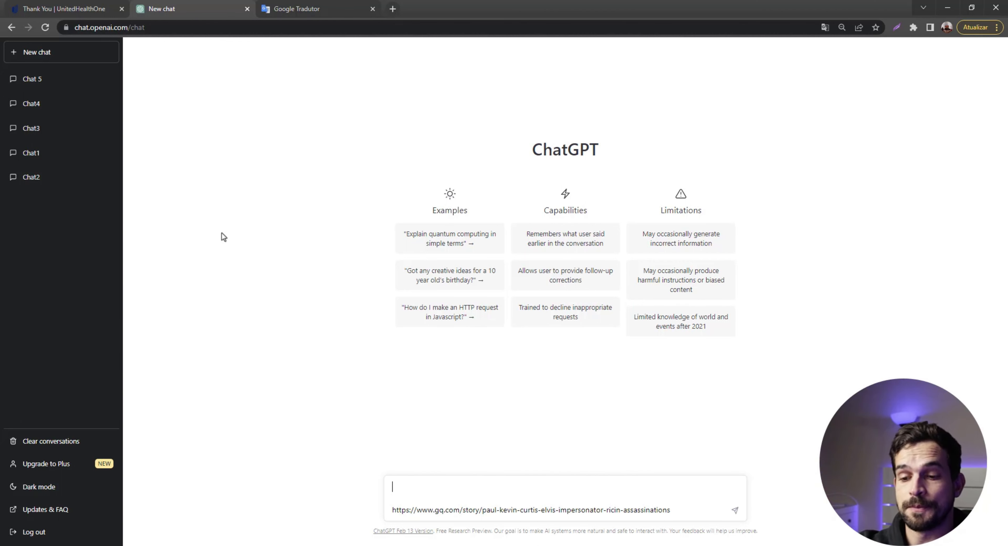
Write "faça um resumo do artigo abaixo" above the article link and send the message
text(a;)
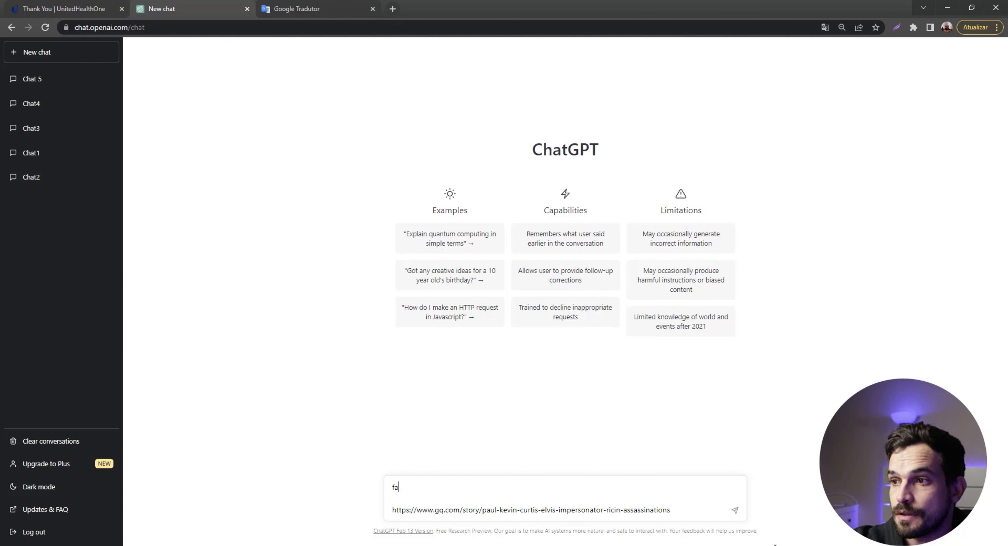
click(810, 545)
click(810, 525)
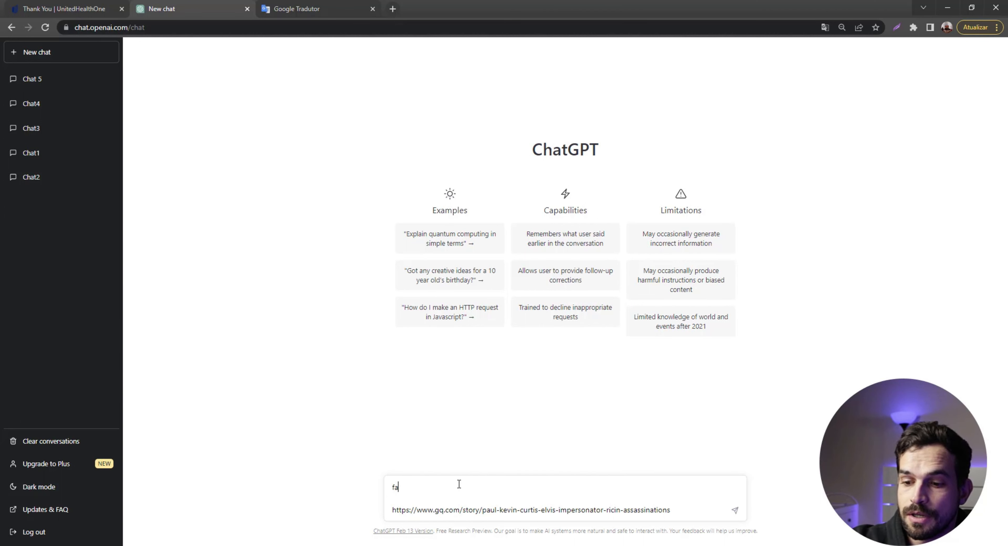
text(ça um r)
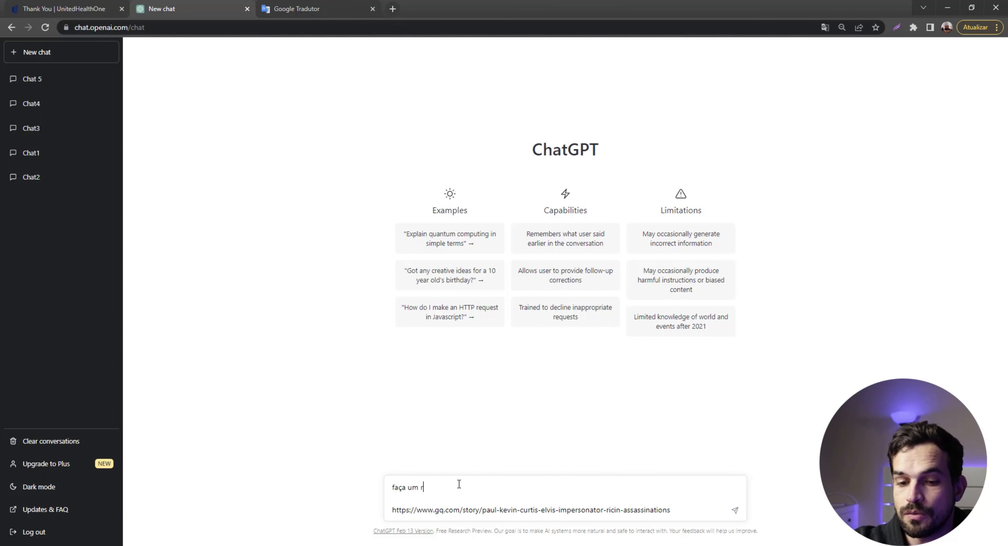
text(esumo do aritog)
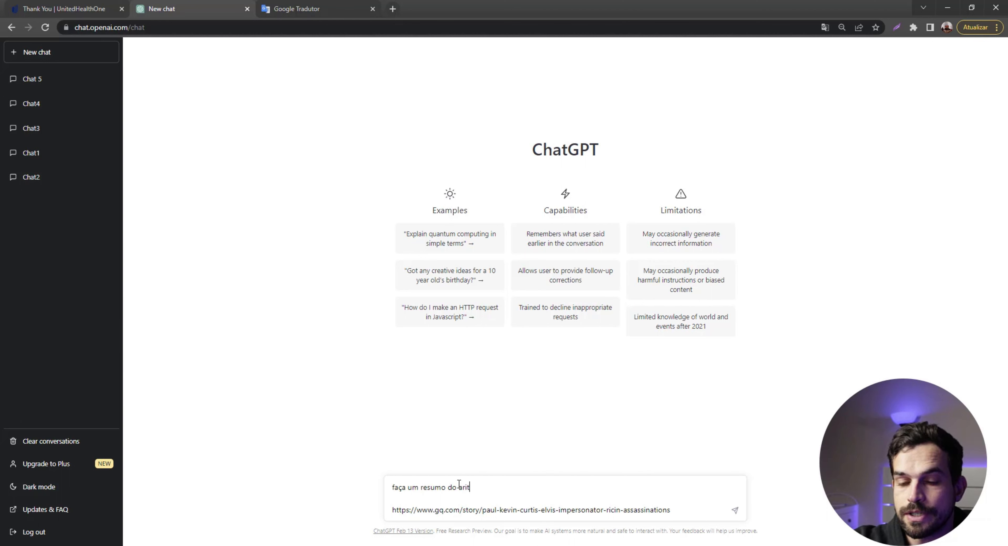
key(BackSpace)
key(BackSpace)
key(BackSpace)
key(BackSpace)
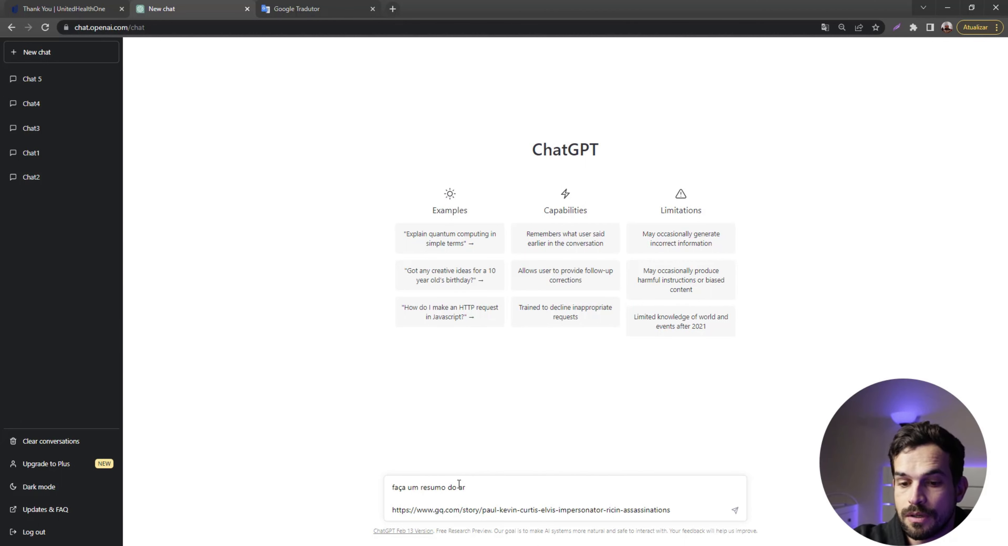
text(tigo abaix)
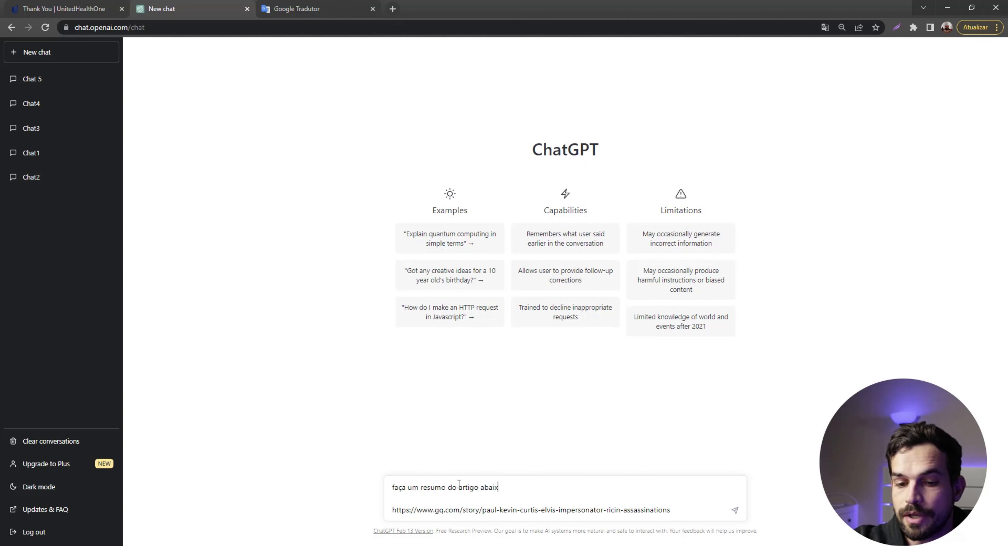
text(o)
key(Return)
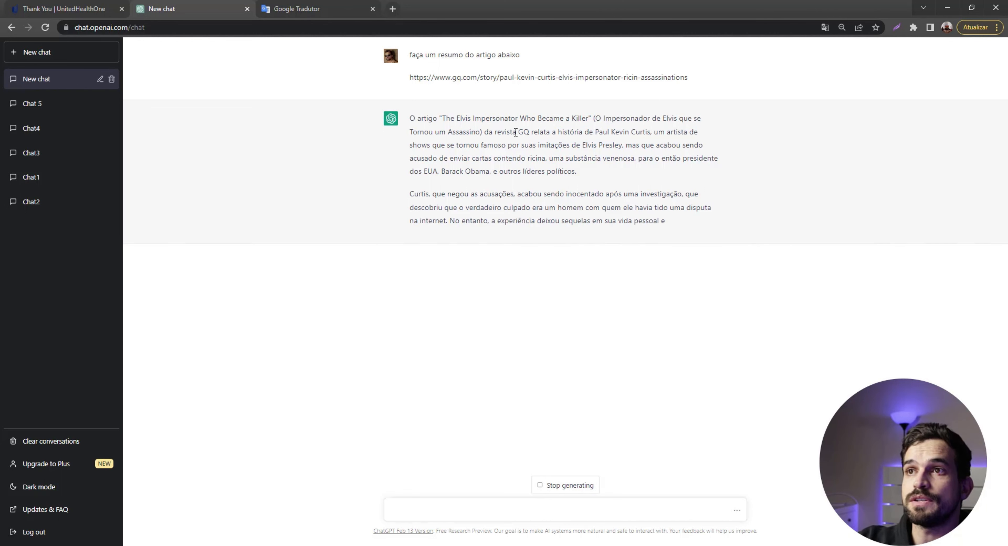
double_click(615, 119)
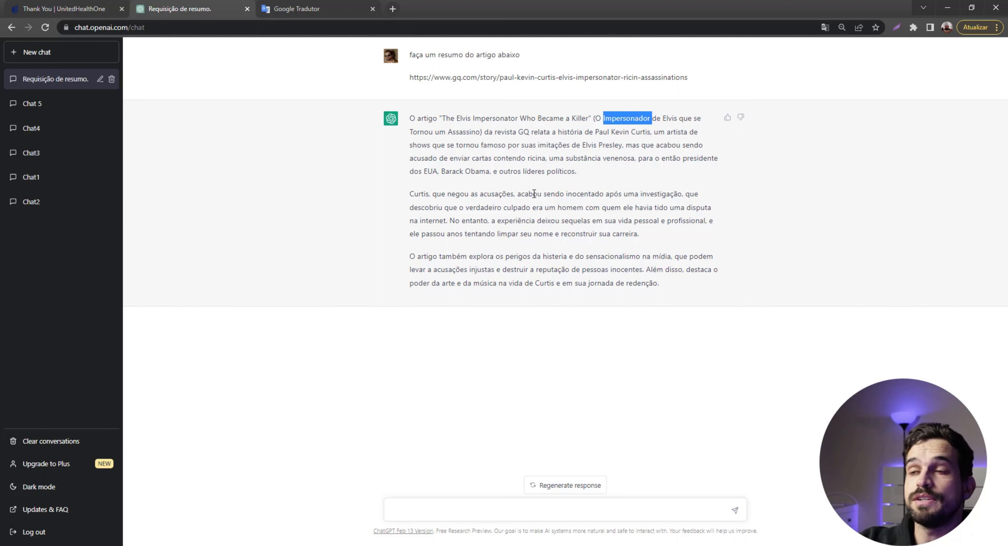
Write the follow-up prompt "baseado no artigo fornecido acima, crie um roteiro para o meu podcast" without sending it
click(468, 505)
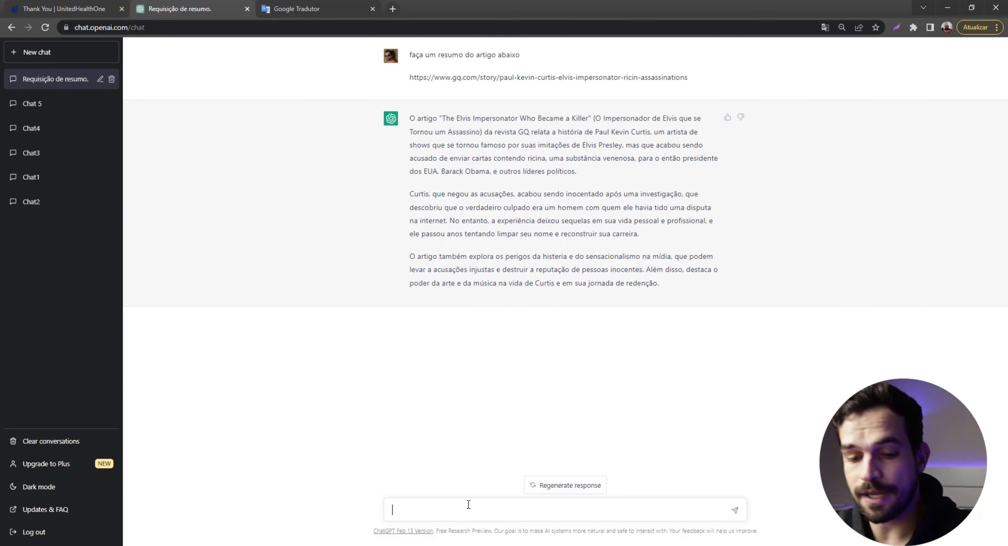
text(ba)
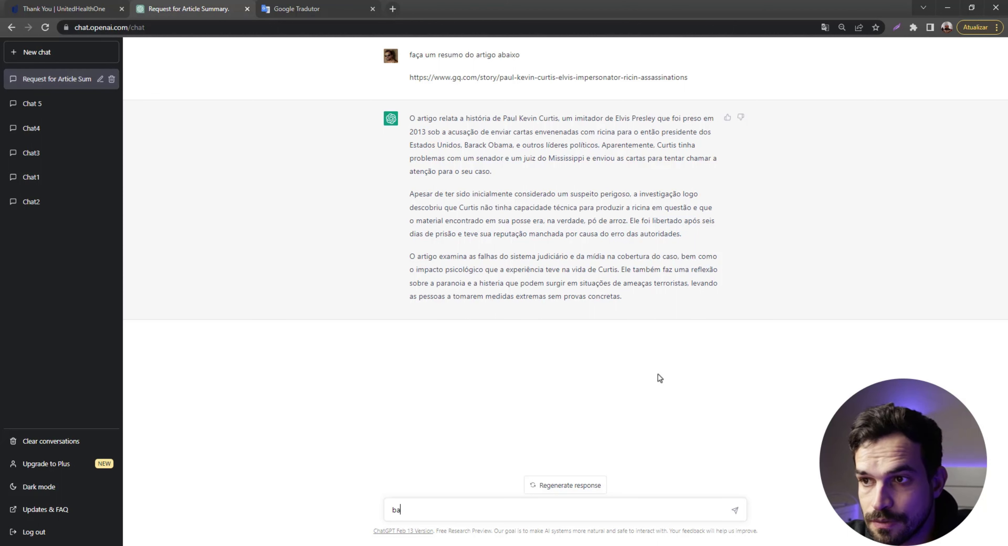
text(seado no arito)
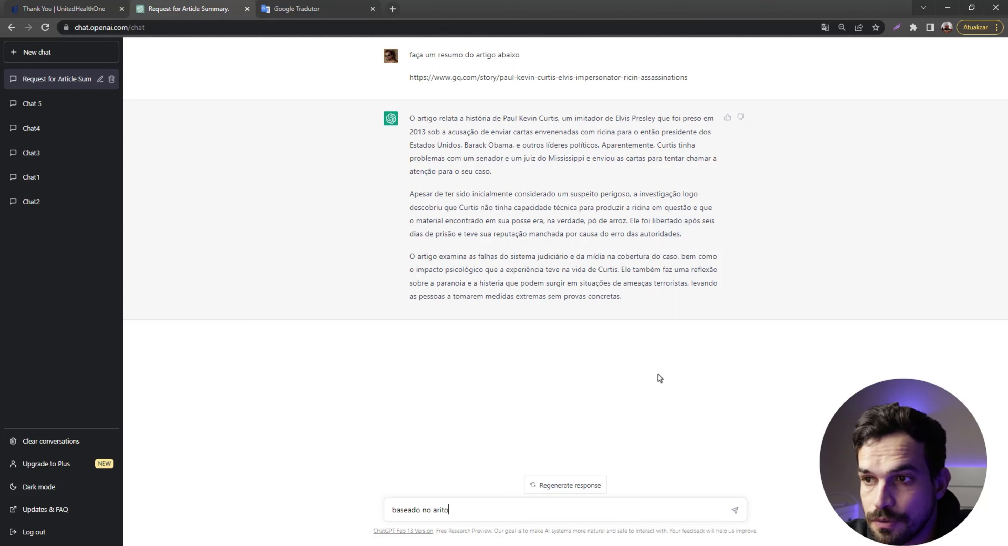
key(BackSpace)
key(BackSpace)
key(BackSpace)
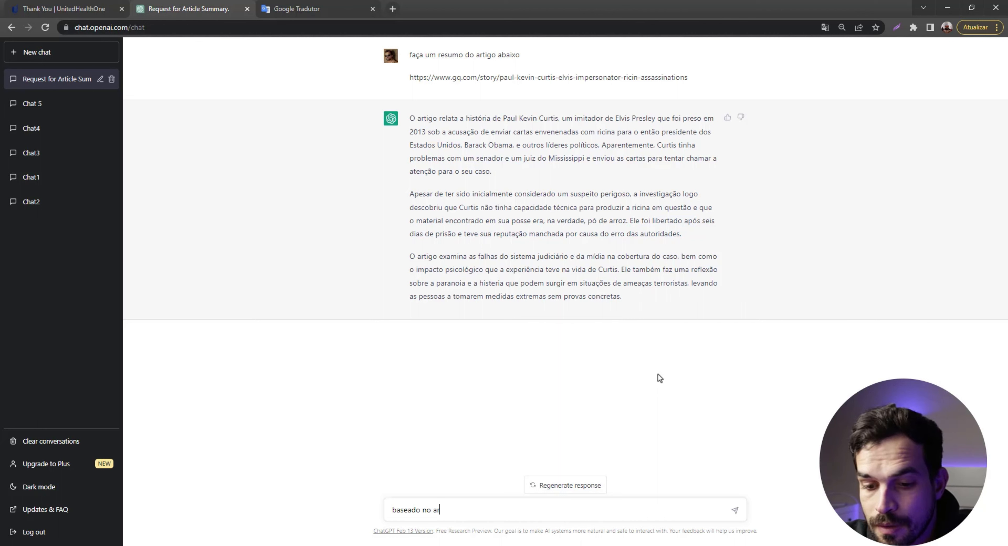
text(tigo fo)
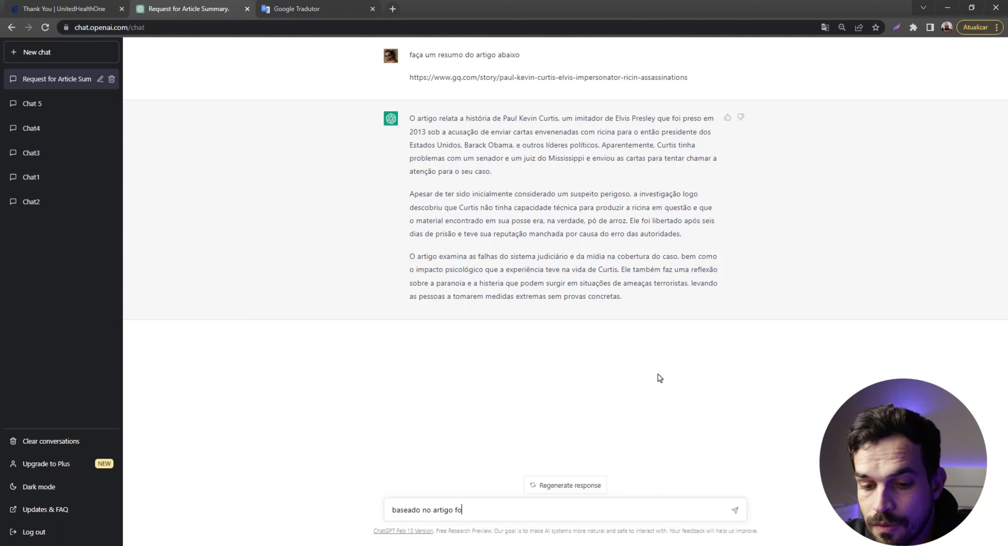
text(rnecid)
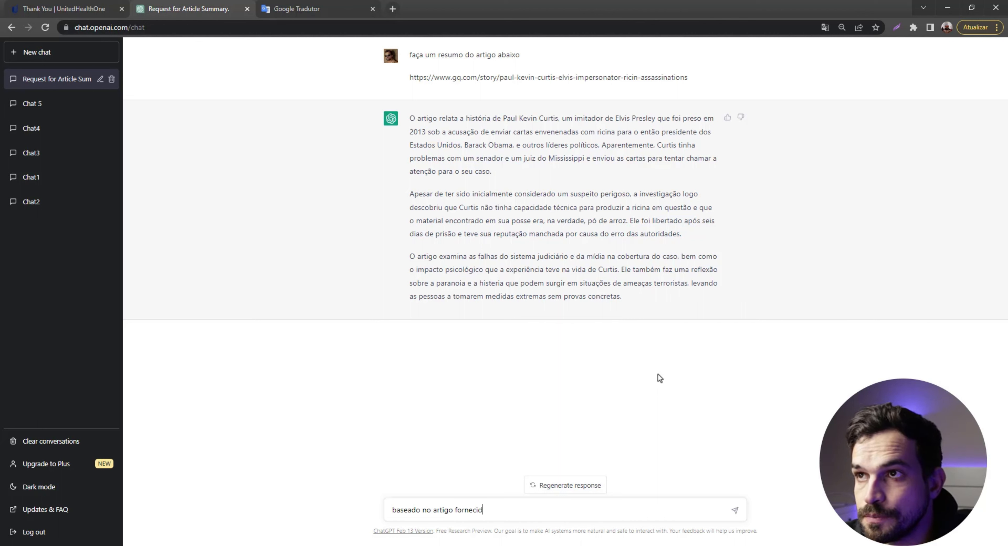
text(o acim)
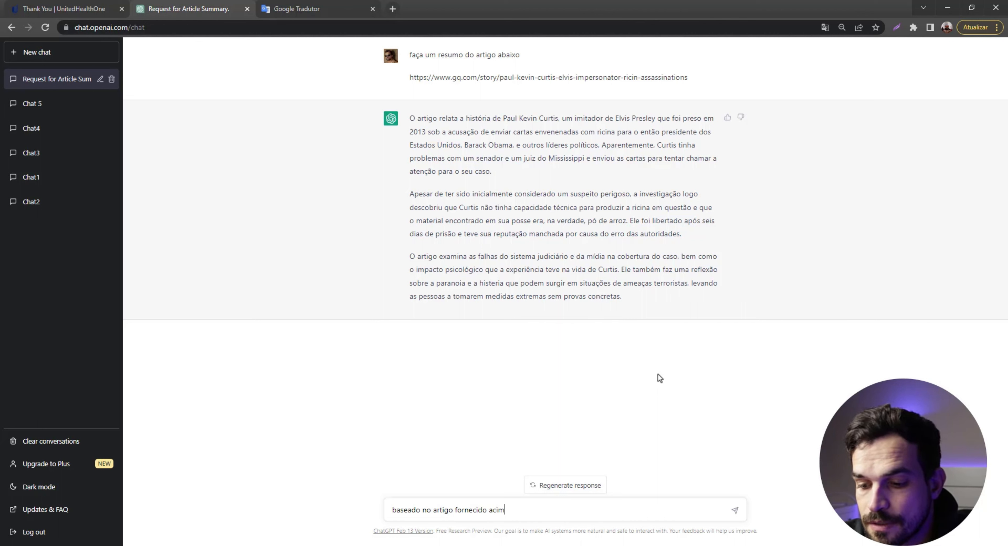
text(a, crie um )
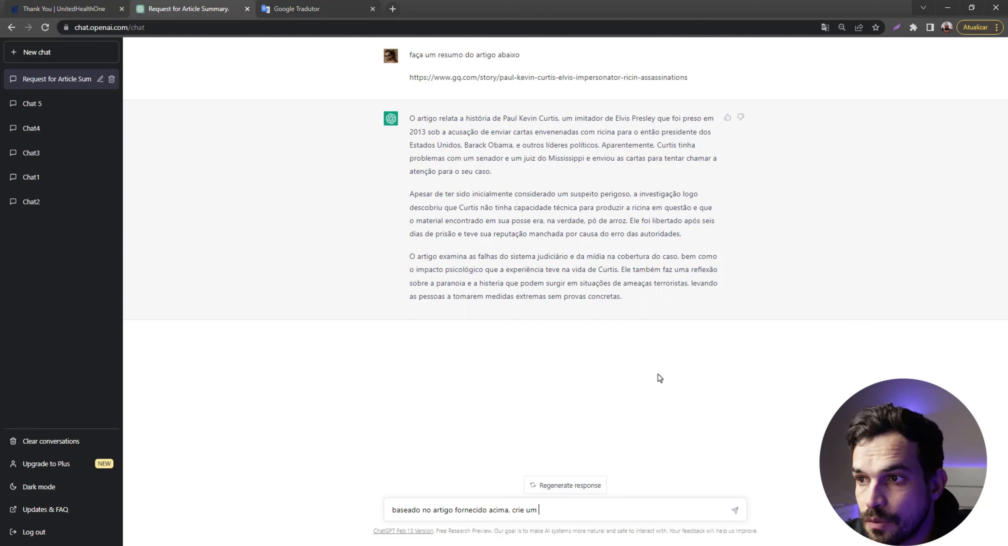
text(roteiro apra)
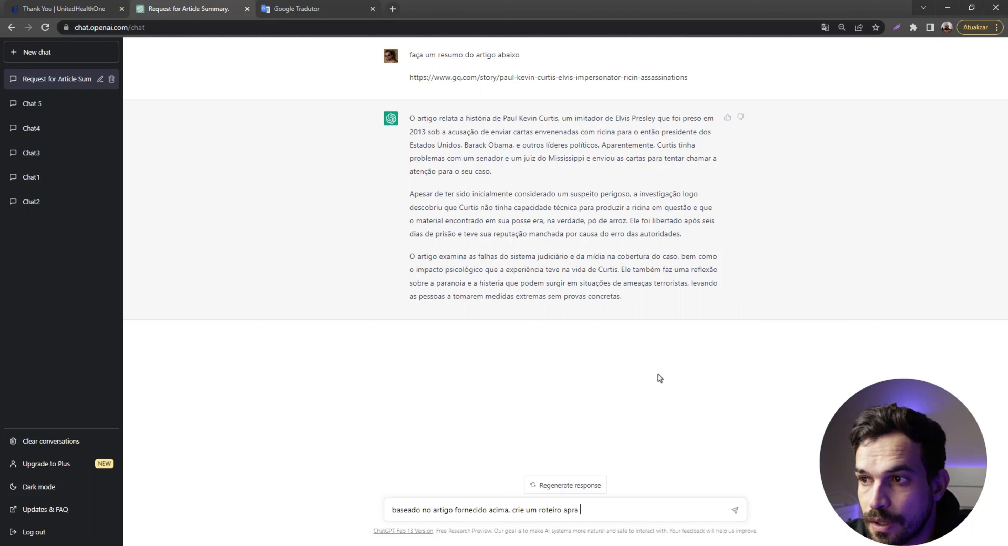
key(BackSpace)
key(BackSpace)
key(BackSpace)
key(BackSpace)
key(BackSpace)
text(para o )
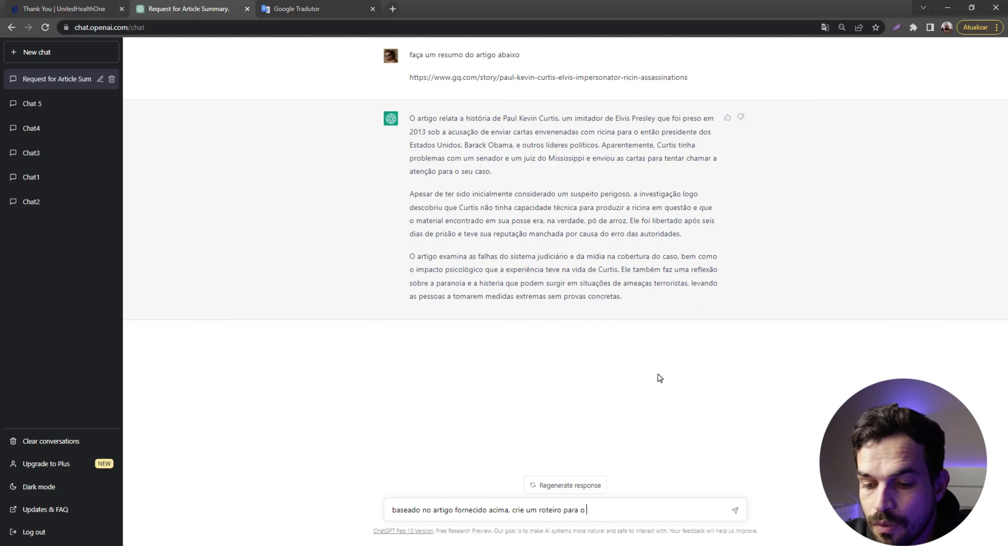
text(meu podcast)
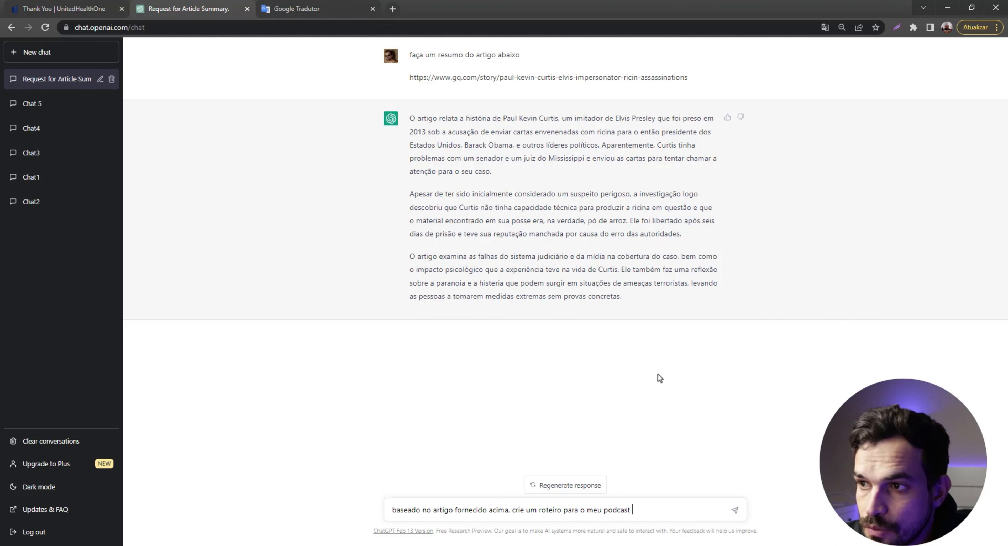
Insert "com 2000 palavras" after "roteiro" in the podcast prompt and send it
key(ctrl+Left)
key(ctrl+Left)
key(ctrl+Left)
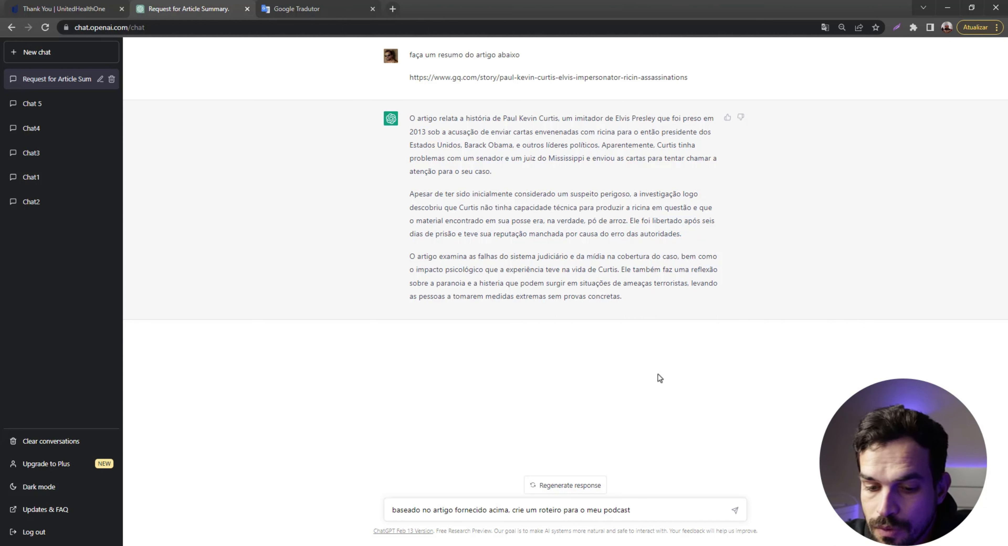
text(com 2000 )
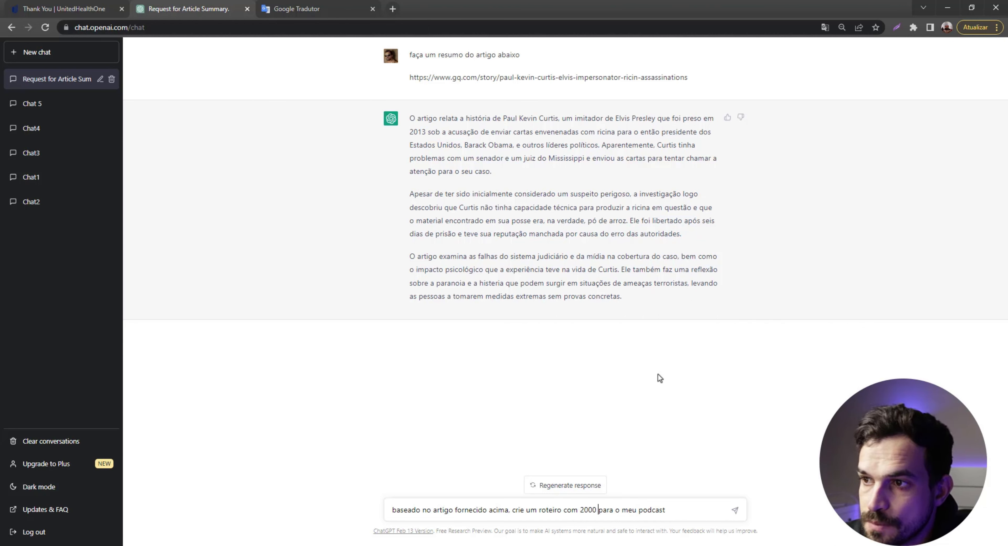
text(palavras par)
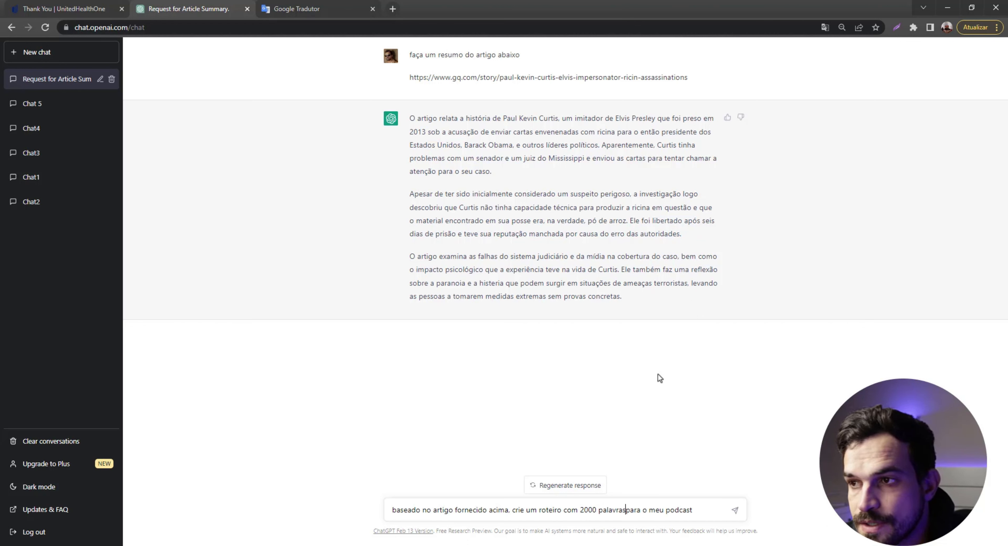
text(a)
key(BackSpace)
key(BackSpace)
key(BackSpace)
key(BackSpace)
key(BackSpace)
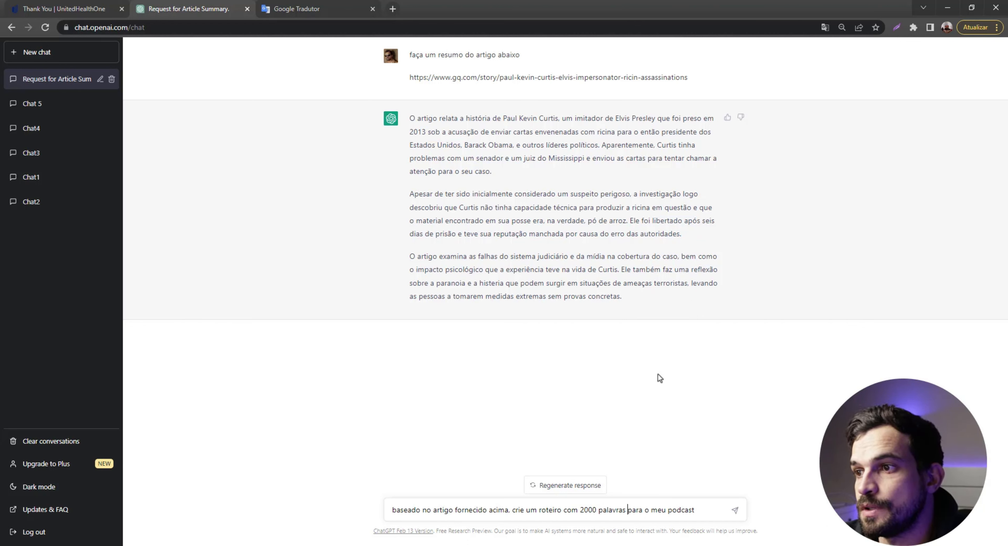
key(End)
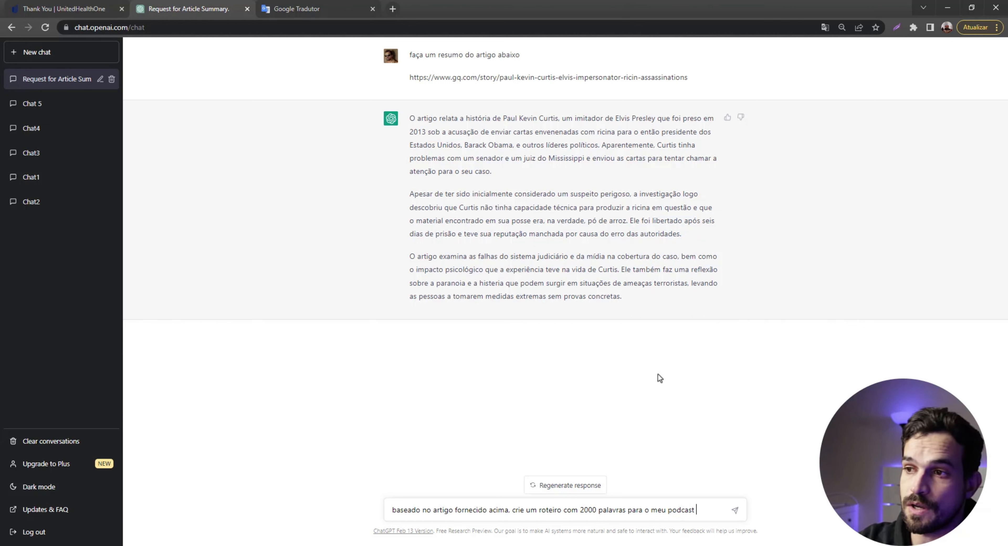
key(Return)
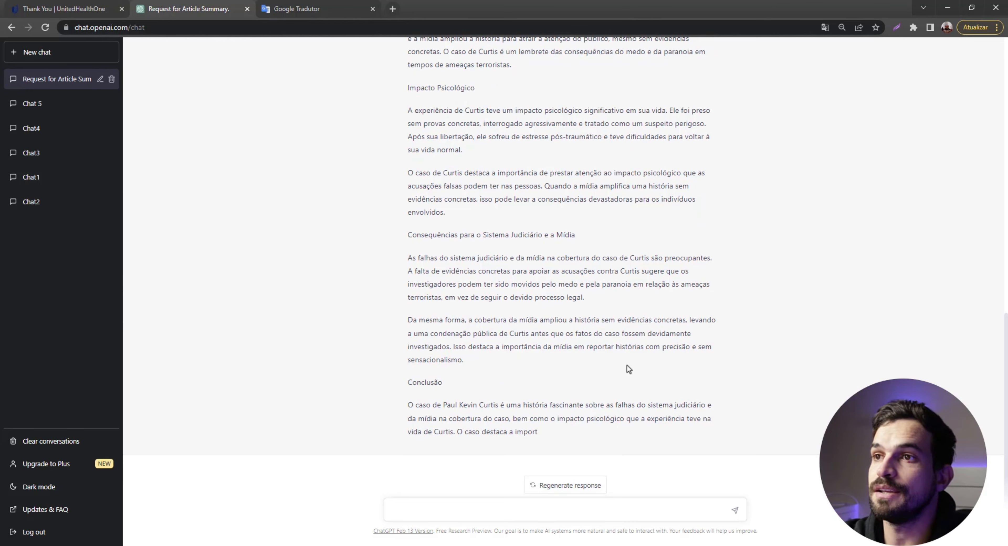
Review the generated podcast script from its introduction to its conclusion
scroll(626, 365, up, 20)
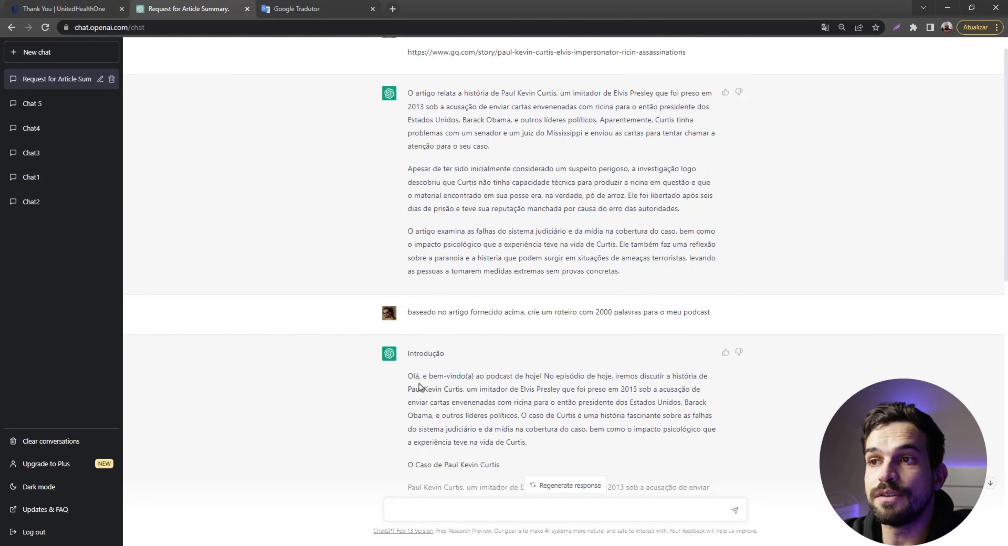
scroll(551, 375, down, 4)
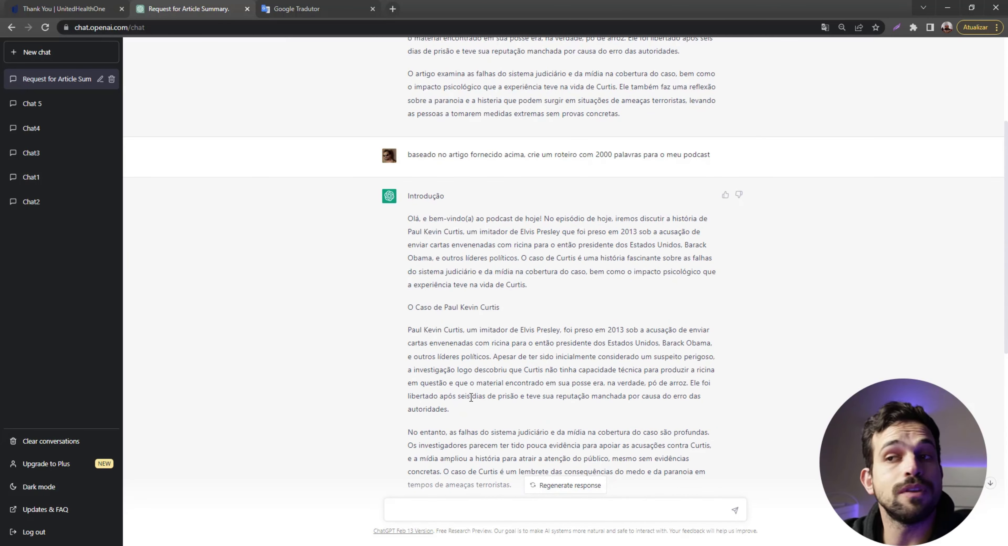
scroll(471, 398, down, 11)
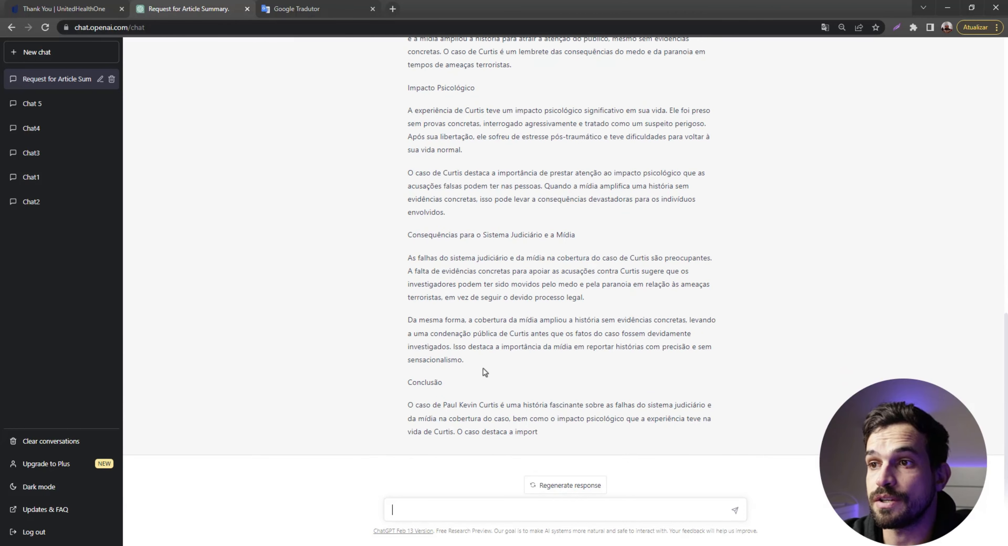
scroll(507, 427, up, 4)
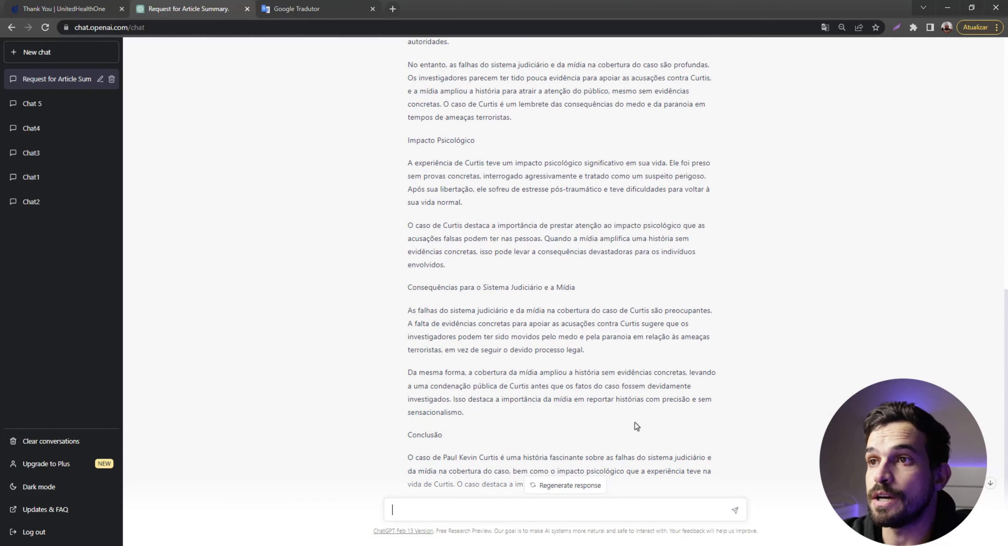
scroll(465, 321, up, 6)
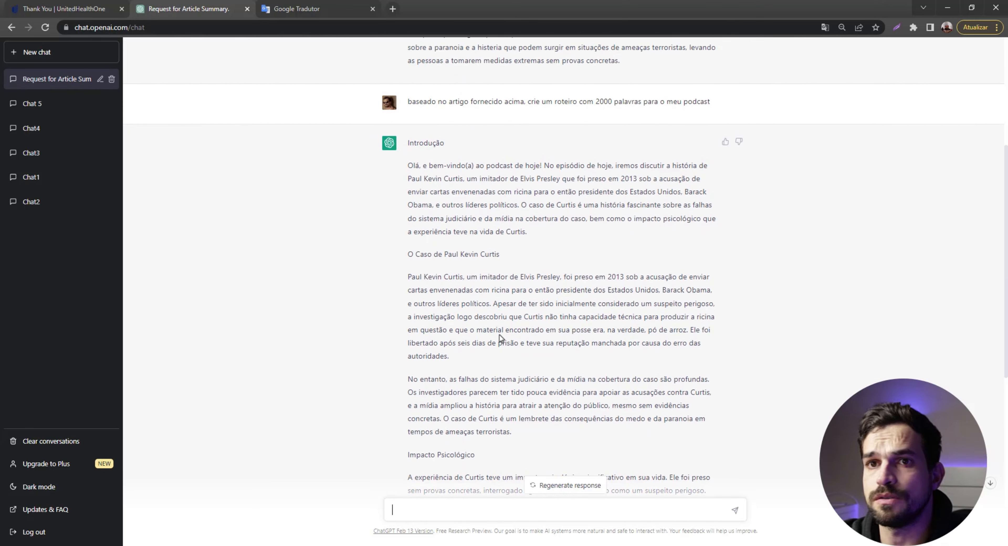
scroll(499, 329, up, 4)
scroll(521, 317, down, 5)
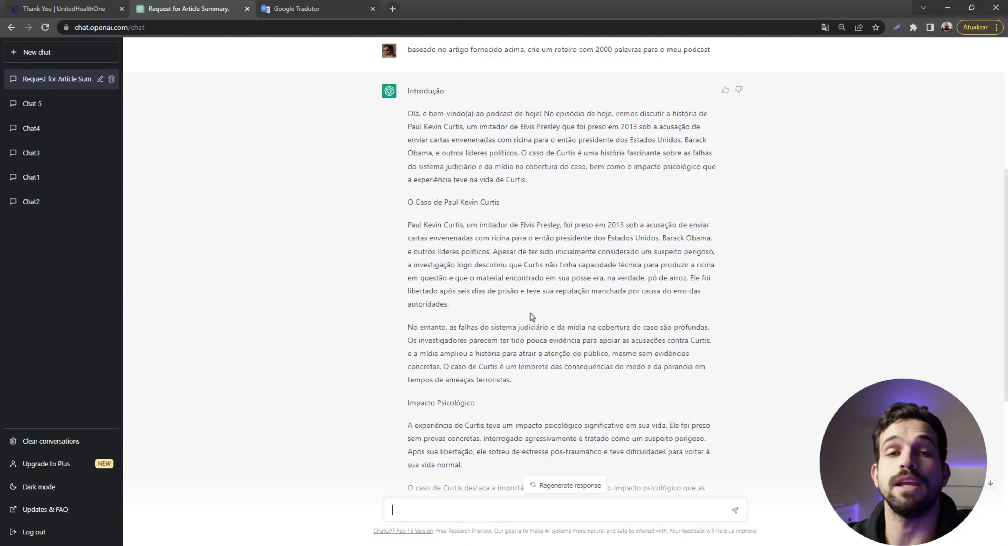
scroll(532, 316, up, 5)
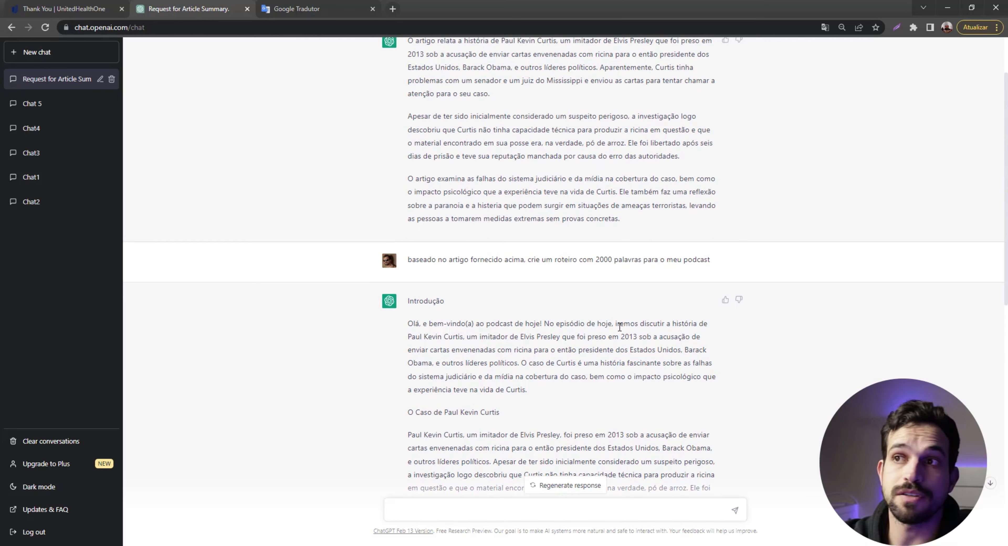
Look back over the whole conversation, from the article link and its summary through the podcast script's sections to the conclusion
scroll(619, 331, up, 2)
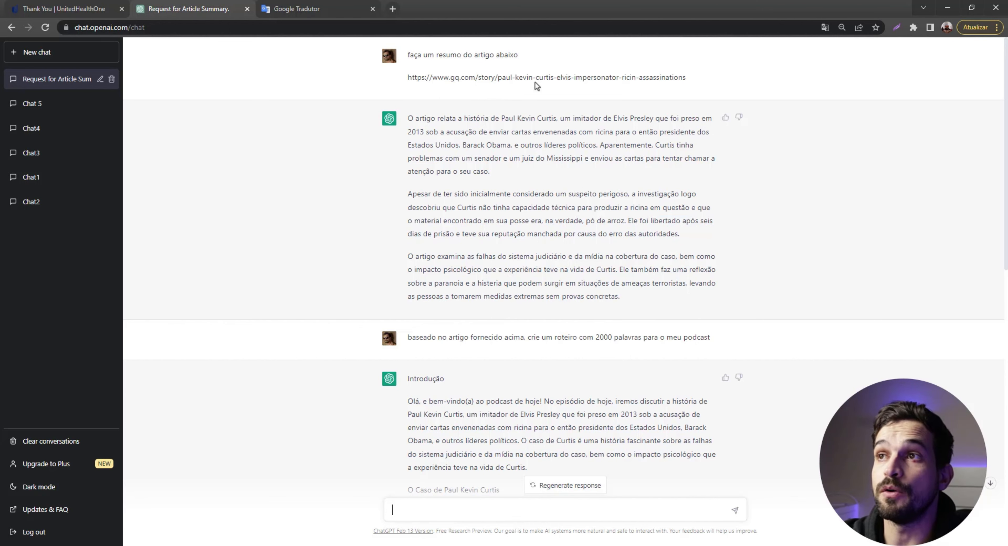
scroll(572, 274, down, 5)
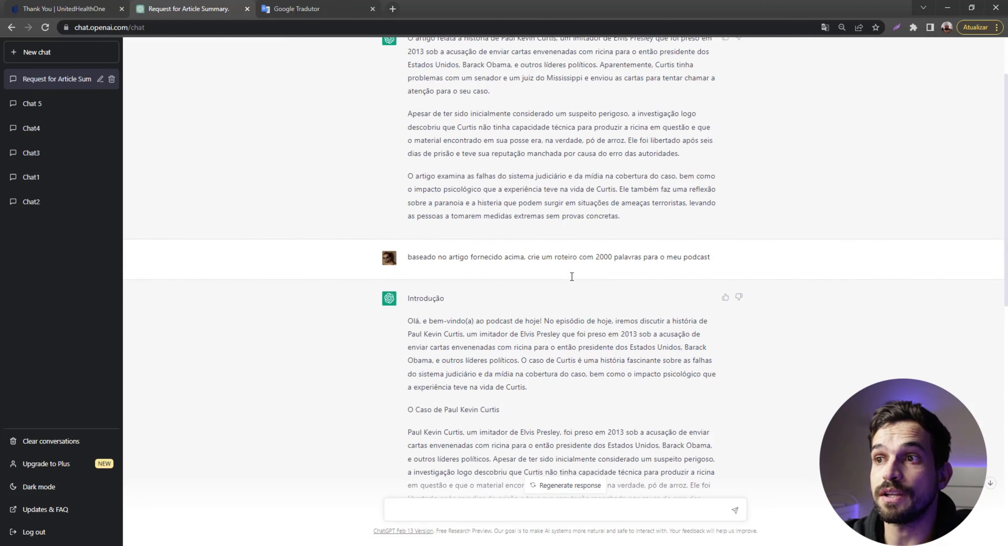
scroll(572, 273, down, 10)
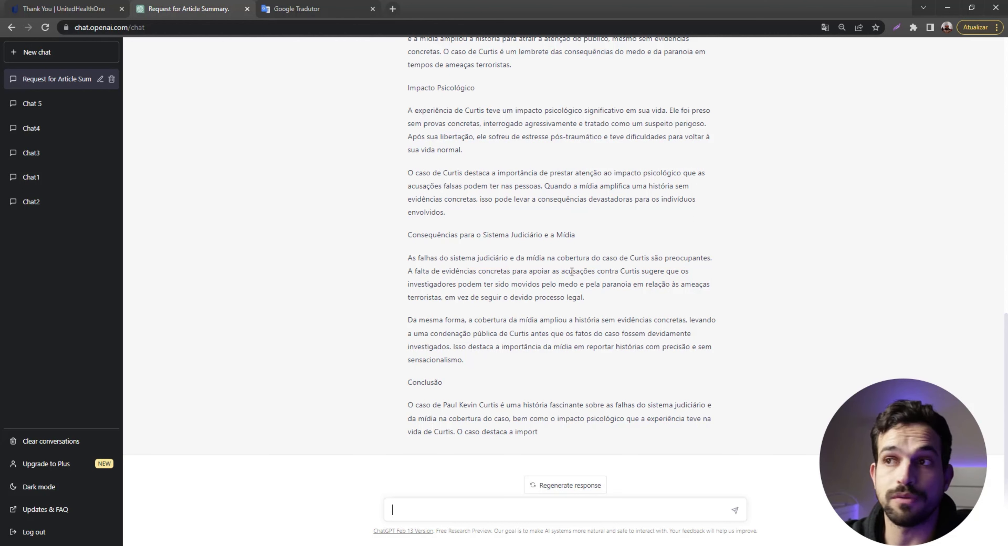
scroll(572, 271, up, 3)
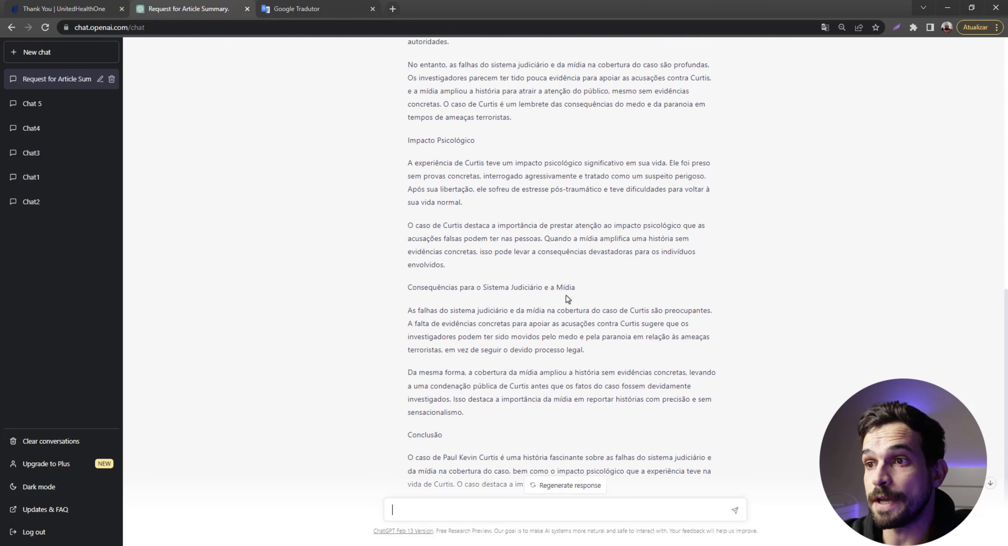
scroll(575, 298, down, 3)
scroll(575, 298, up, 10)
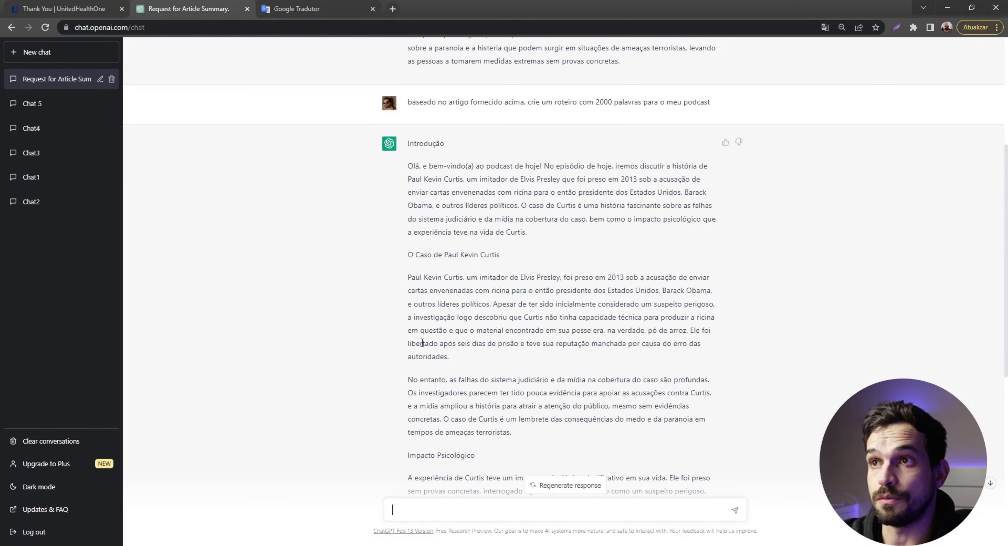
scroll(491, 354, down, 8)
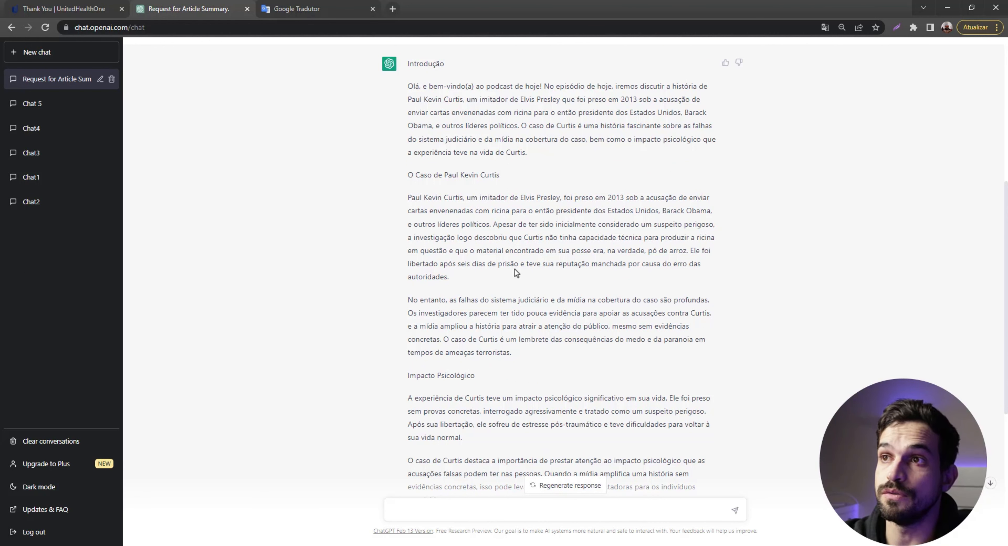
scroll(516, 273, down, 2)
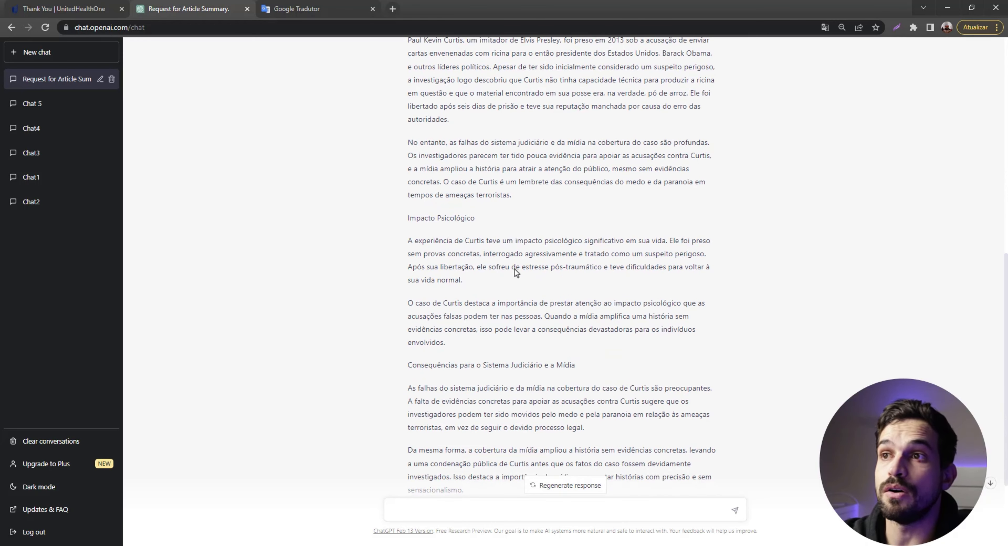
scroll(509, 274, up, 4)
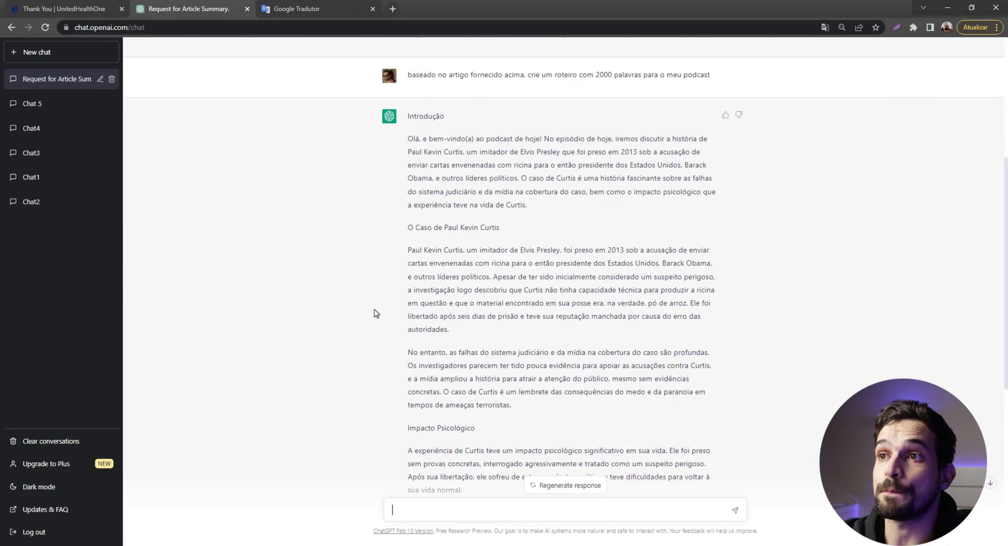
scroll(431, 305, down, 8)
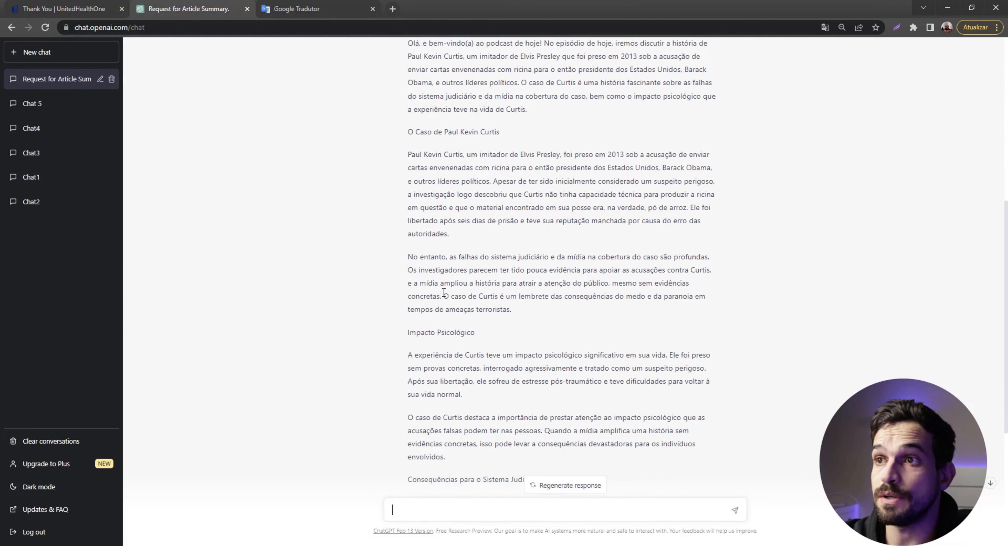
scroll(444, 297, down, 1)
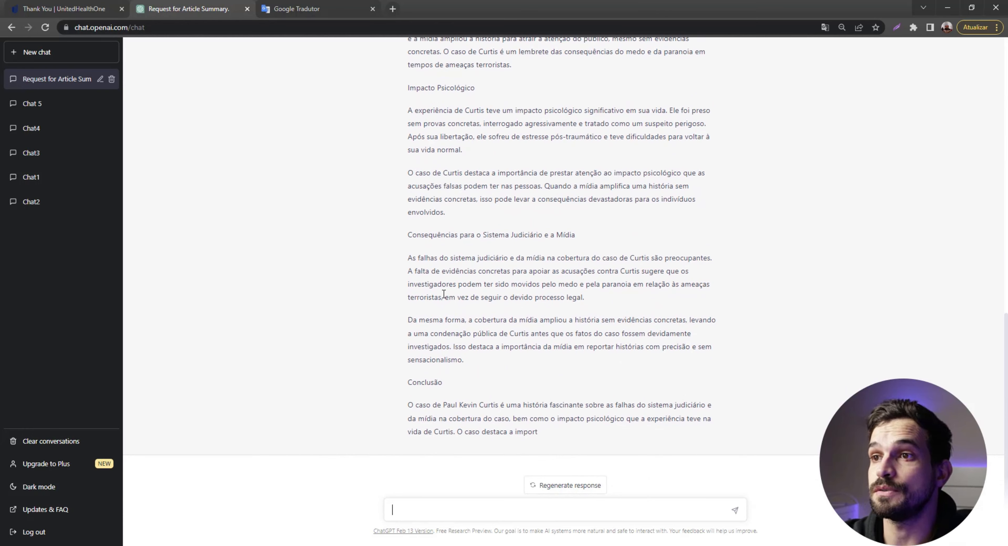